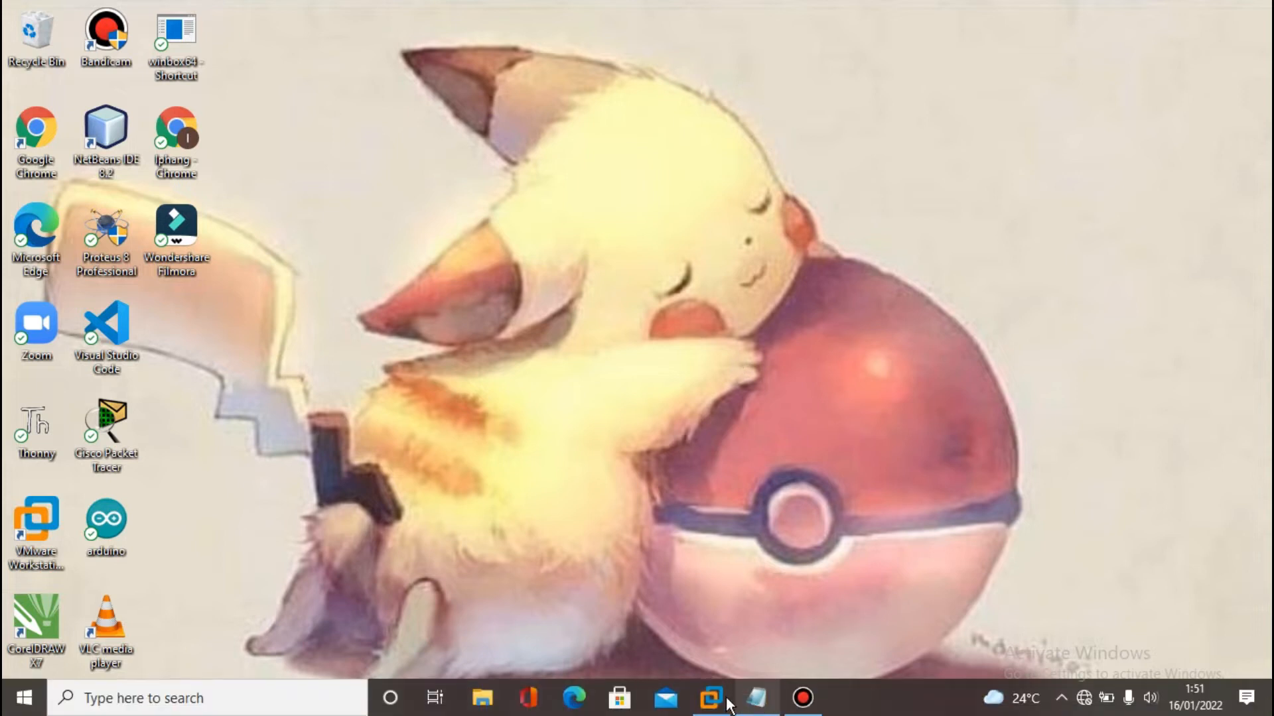
# Step: Bring up VMware Workstation and launch the New Virtual Machine Wizard with Typical configuration
pyautogui.click(725, 702)
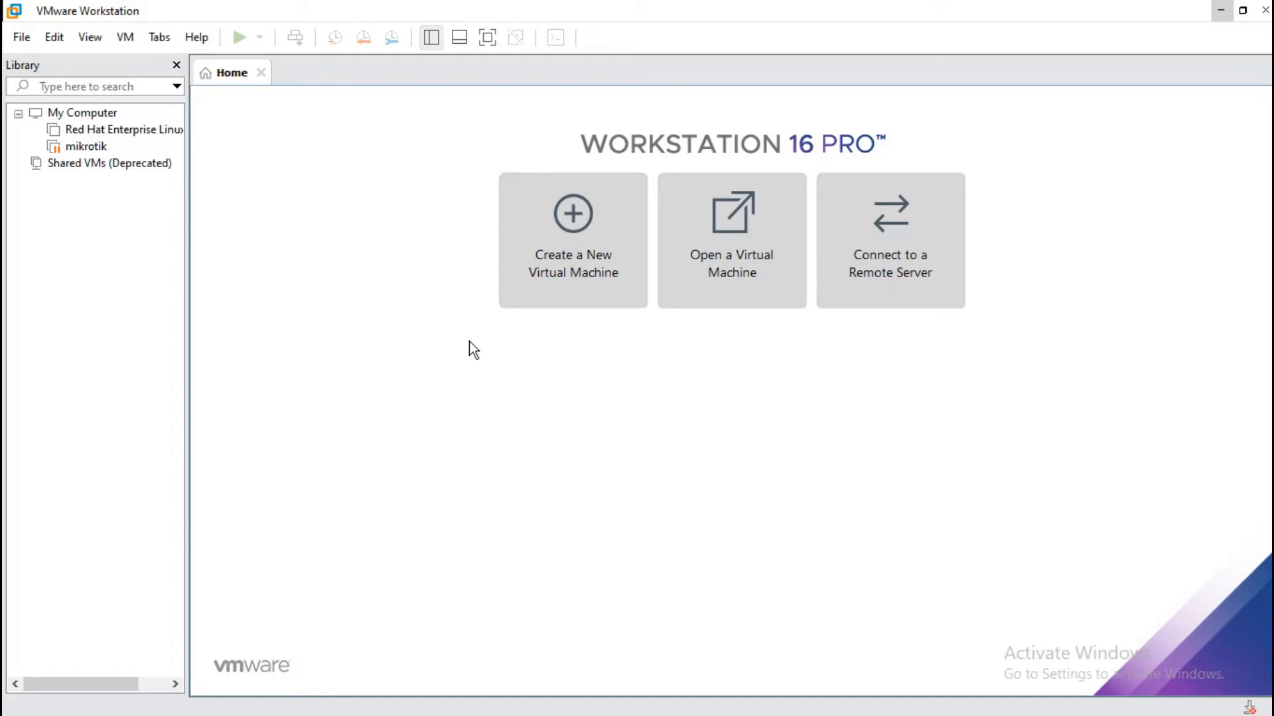
pyautogui.click(567, 292)
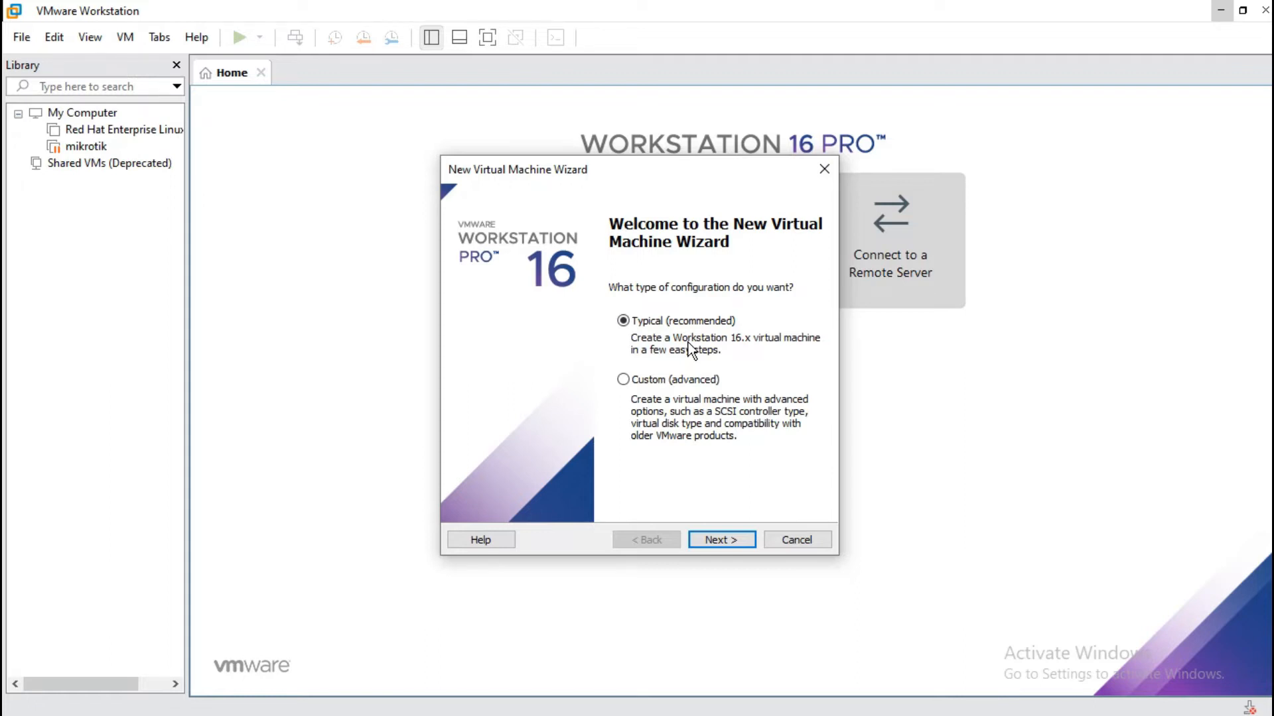
# Step: Use the detected Windows Server 2008 R2 x64 installer ISO and reach Easy Install Information
pyautogui.click(725, 542)
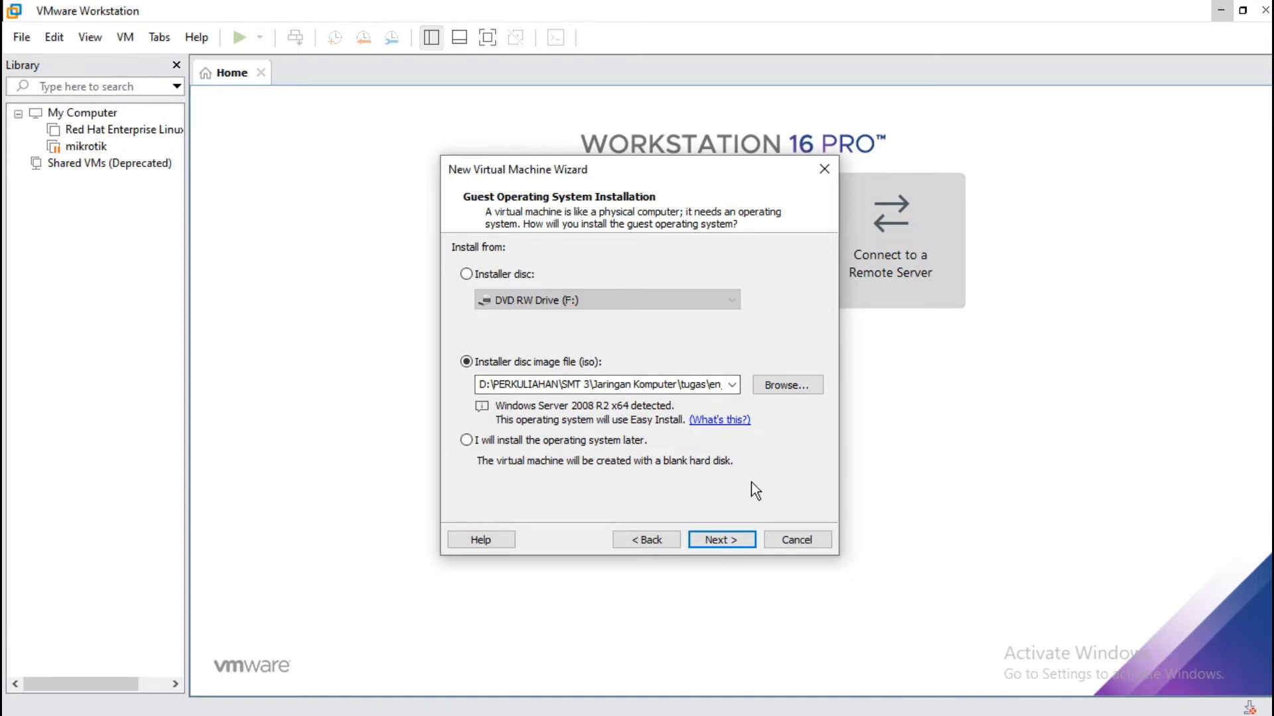
pyautogui.click(726, 539)
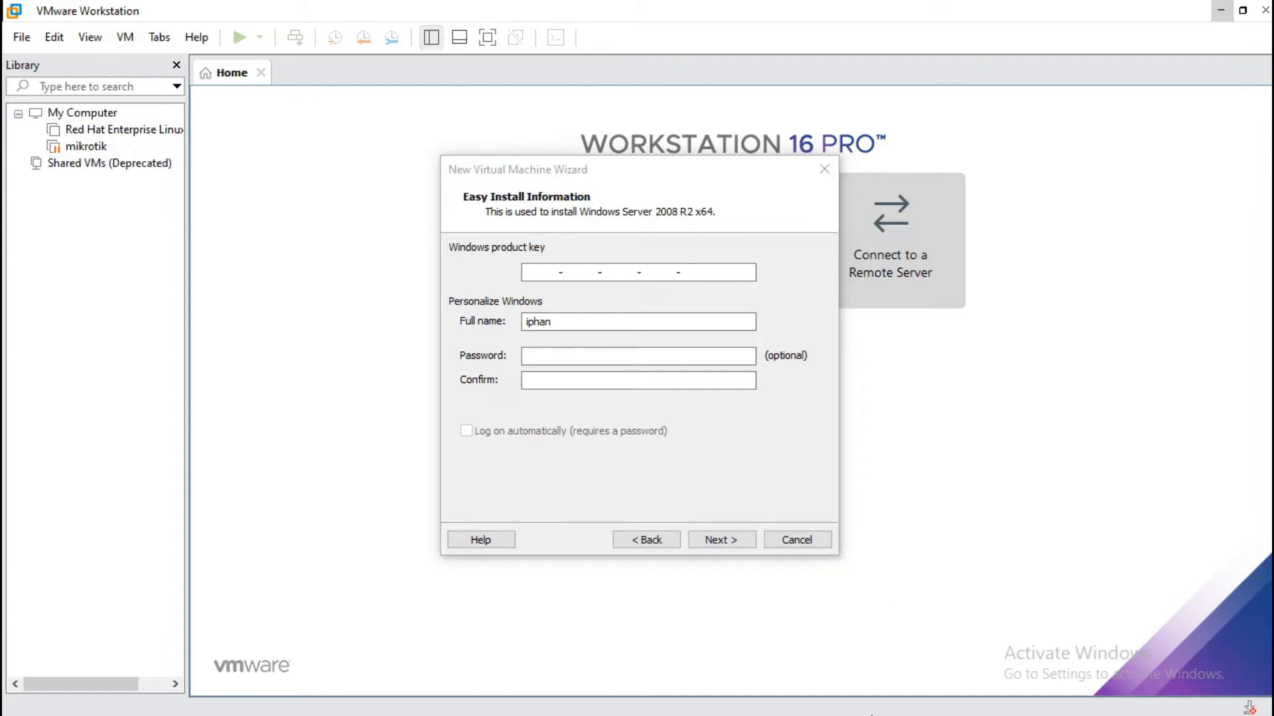
# Step: Paste the Windows product key copied from Notepad into the Easy Install product key field
pyautogui.press('super')
pyautogui.click(769, 702)
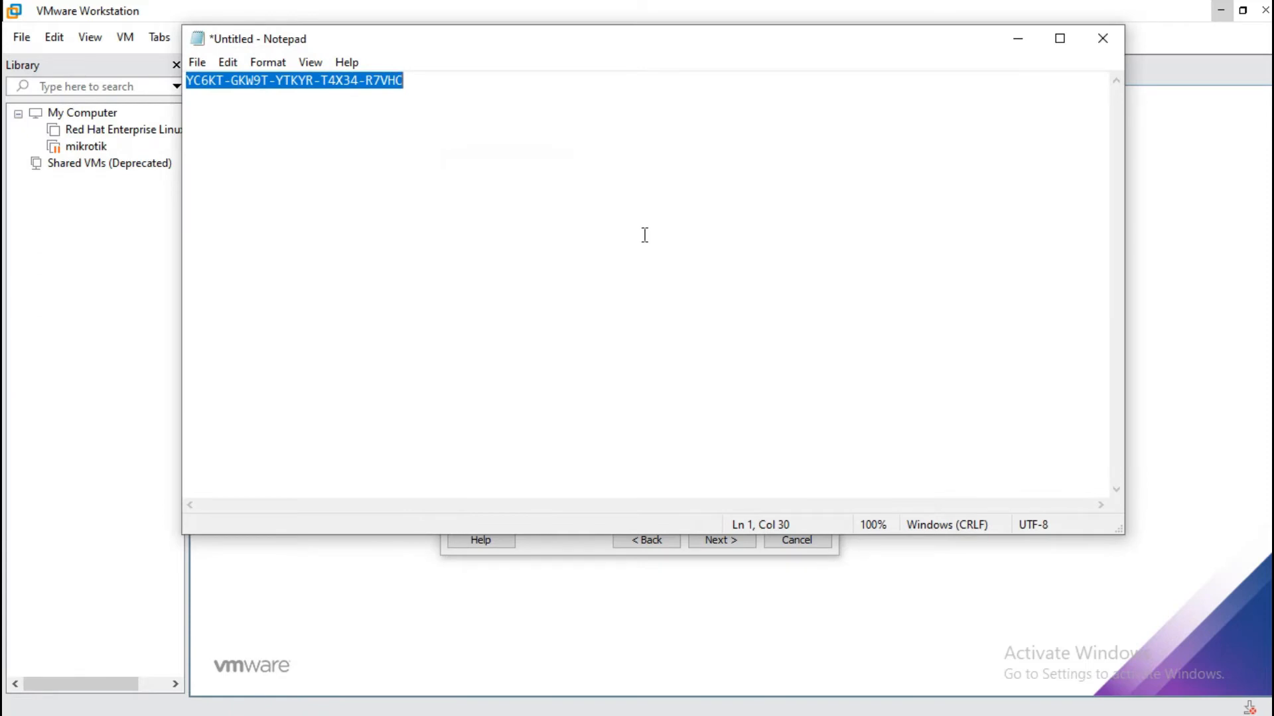
pyautogui.click(1153, 382)
pyautogui.click(548, 281)
pyautogui.hotkey('ctrl', 'v')
# Step: Enter the user's full name and a confirmed password, then continue to naming
pyautogui.click(579, 321)
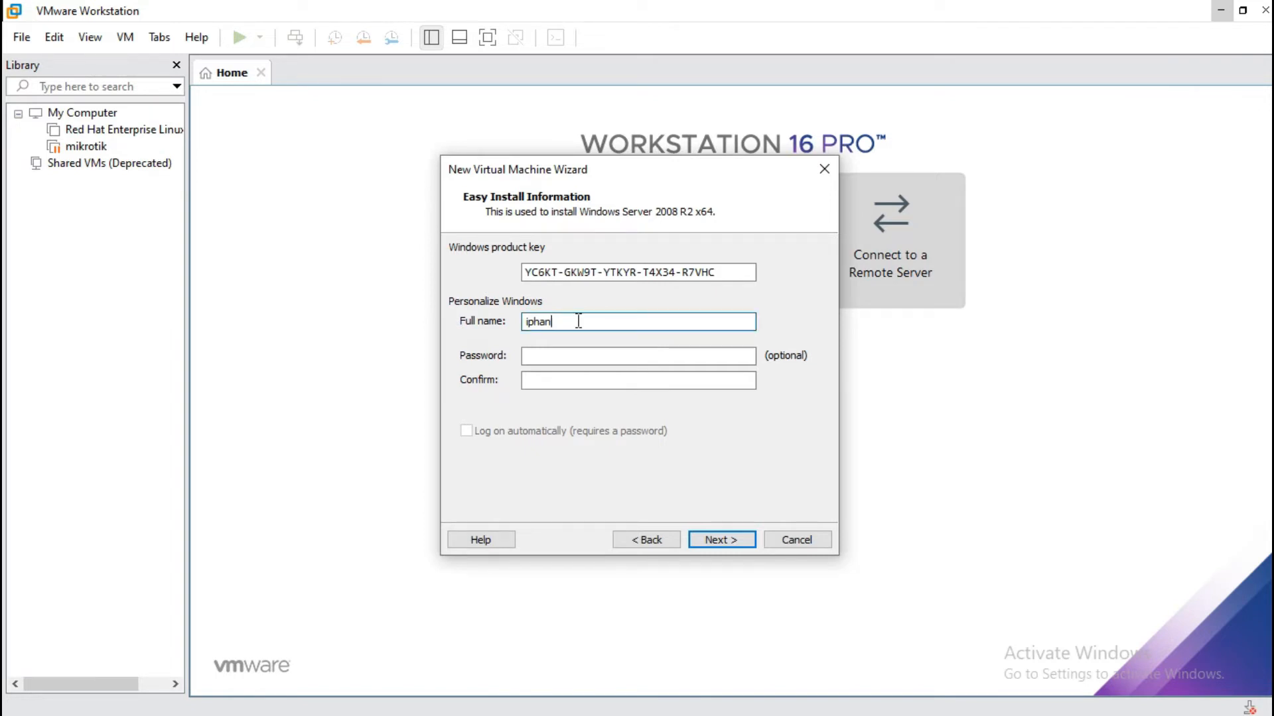
pyautogui.write('g prayoga')
pyautogui.click(593, 355)
pyautogui.write('••')
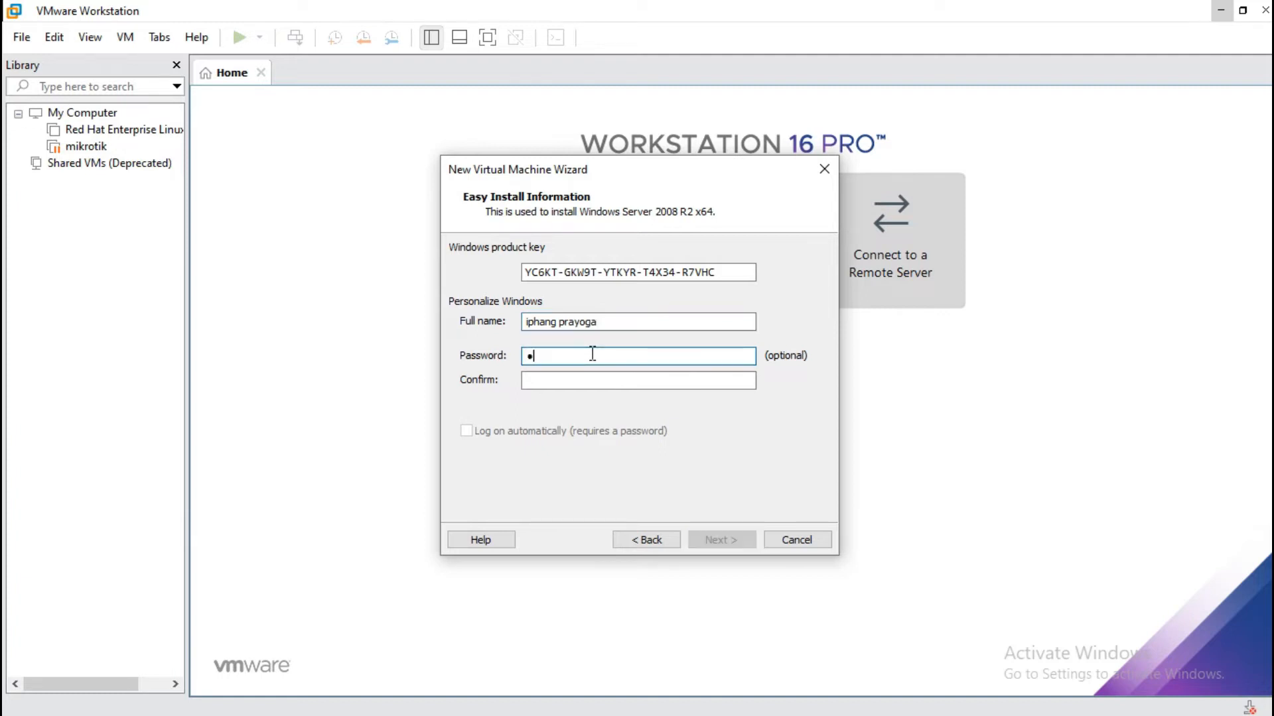
pyautogui.press('BackSpace')
pyautogui.press('BackSpace')
pyautogui.write('•••••')
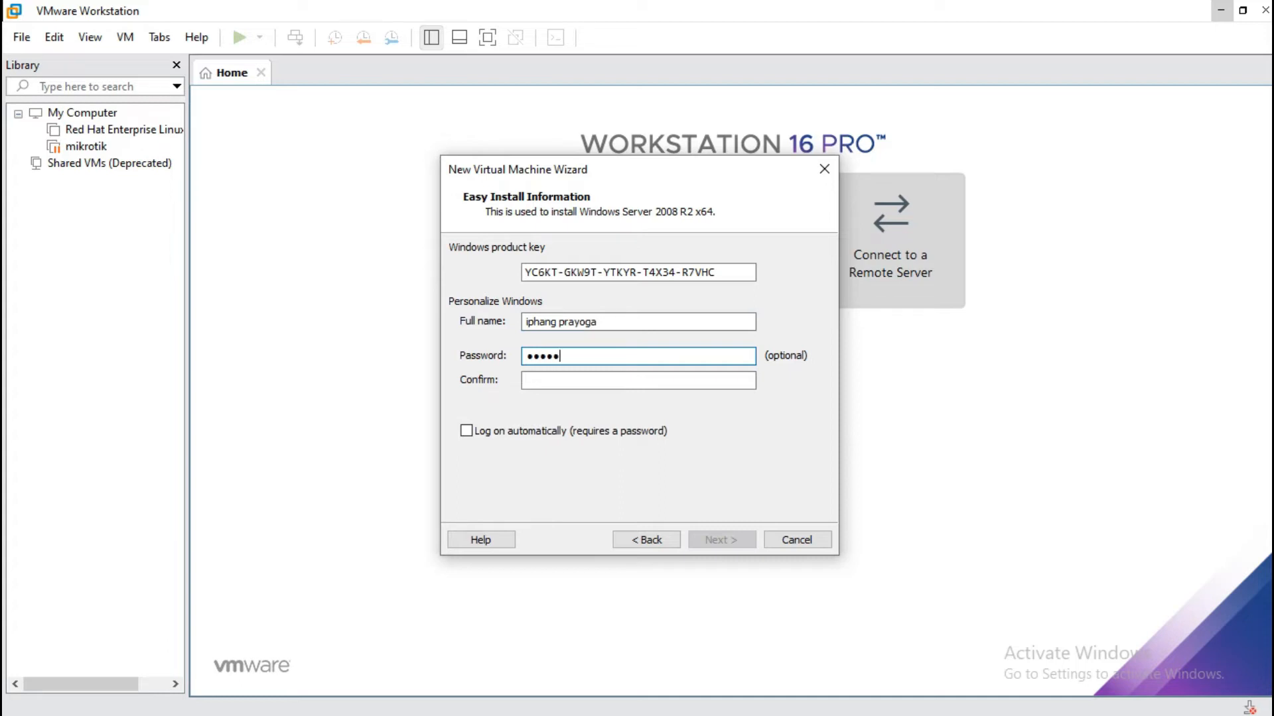
pyautogui.click(600, 376)
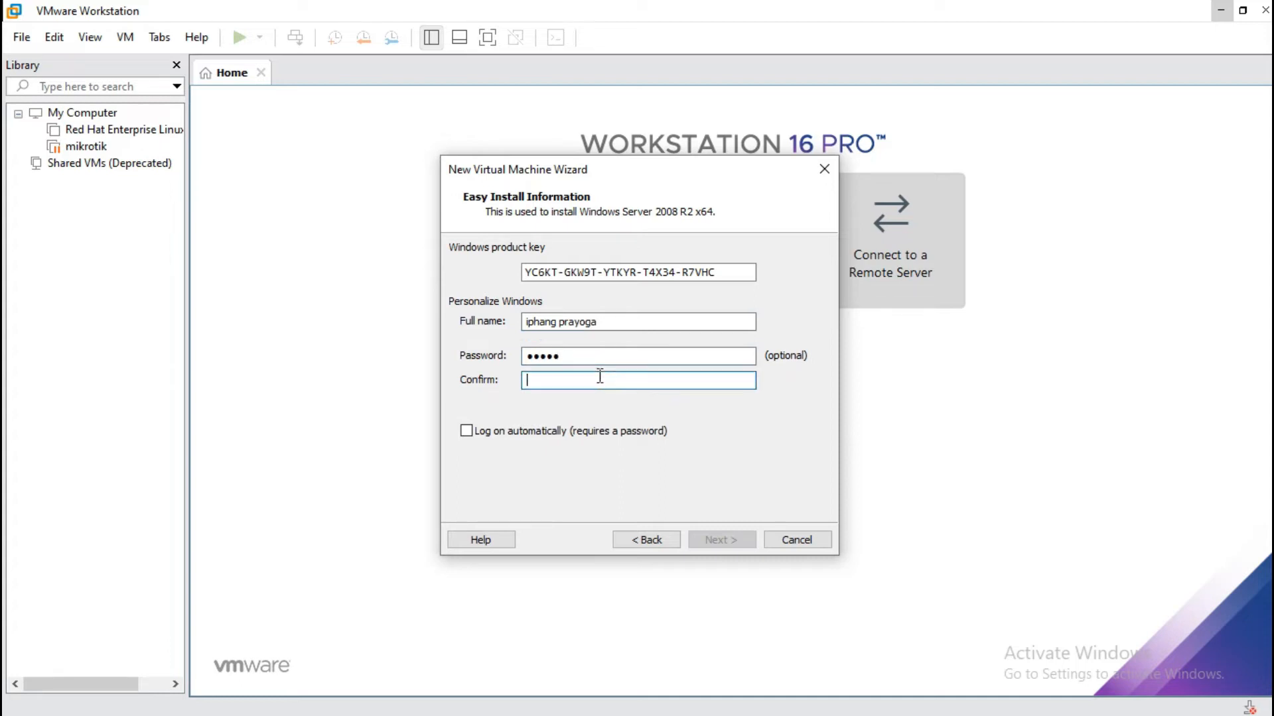
pyautogui.write('•••••')
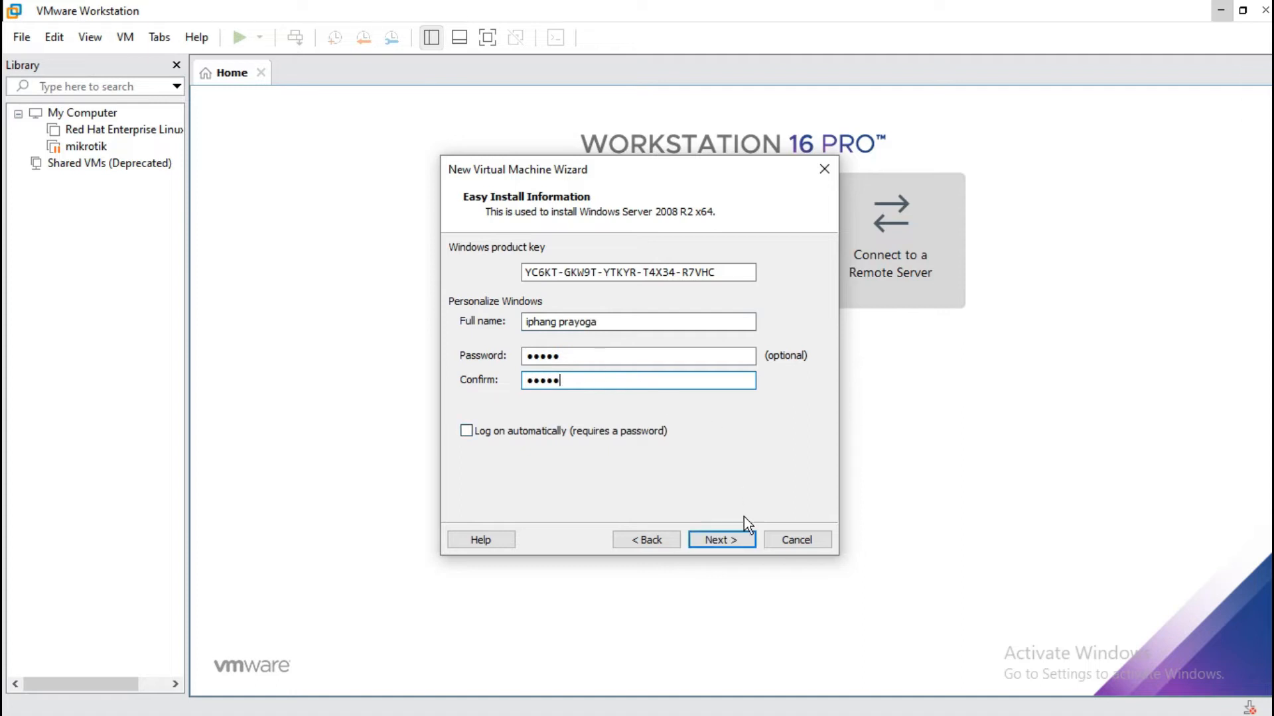
pyautogui.click(737, 537)
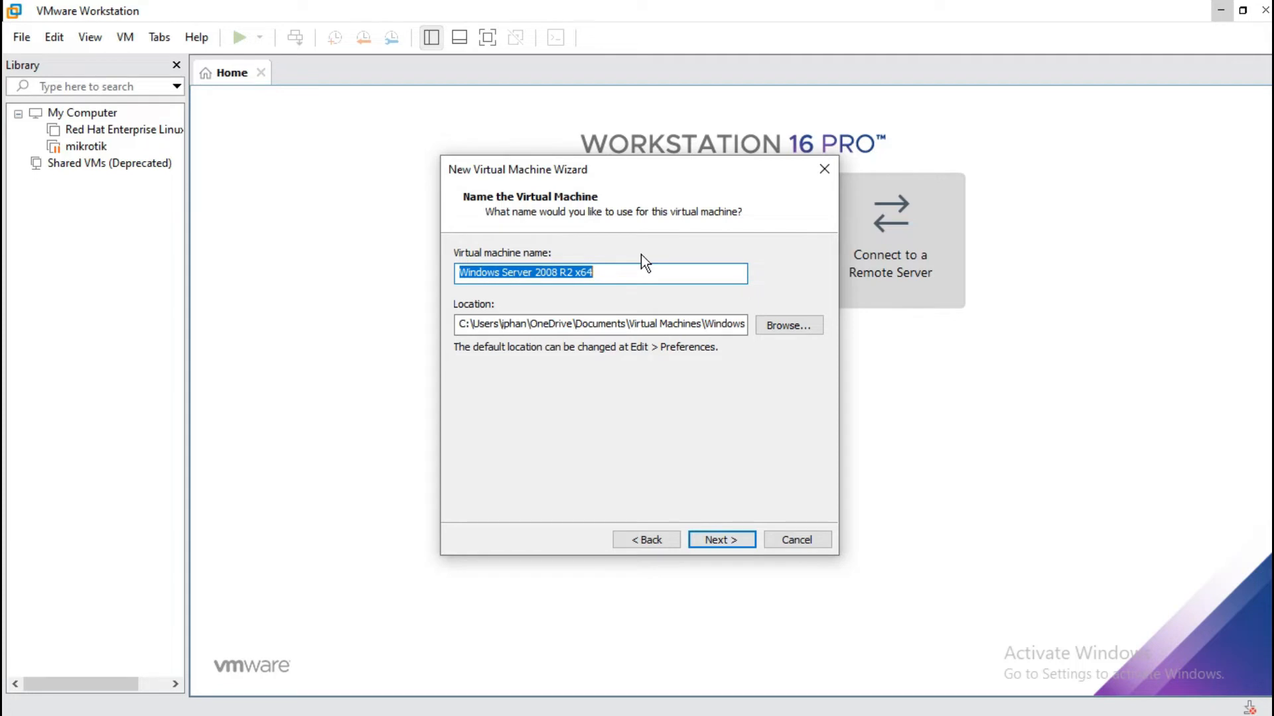
# Step: Keep the name Windows Server 2008 R2 x64 and store it in E:\Win Server 2008 r2
pyautogui.click(625, 274)
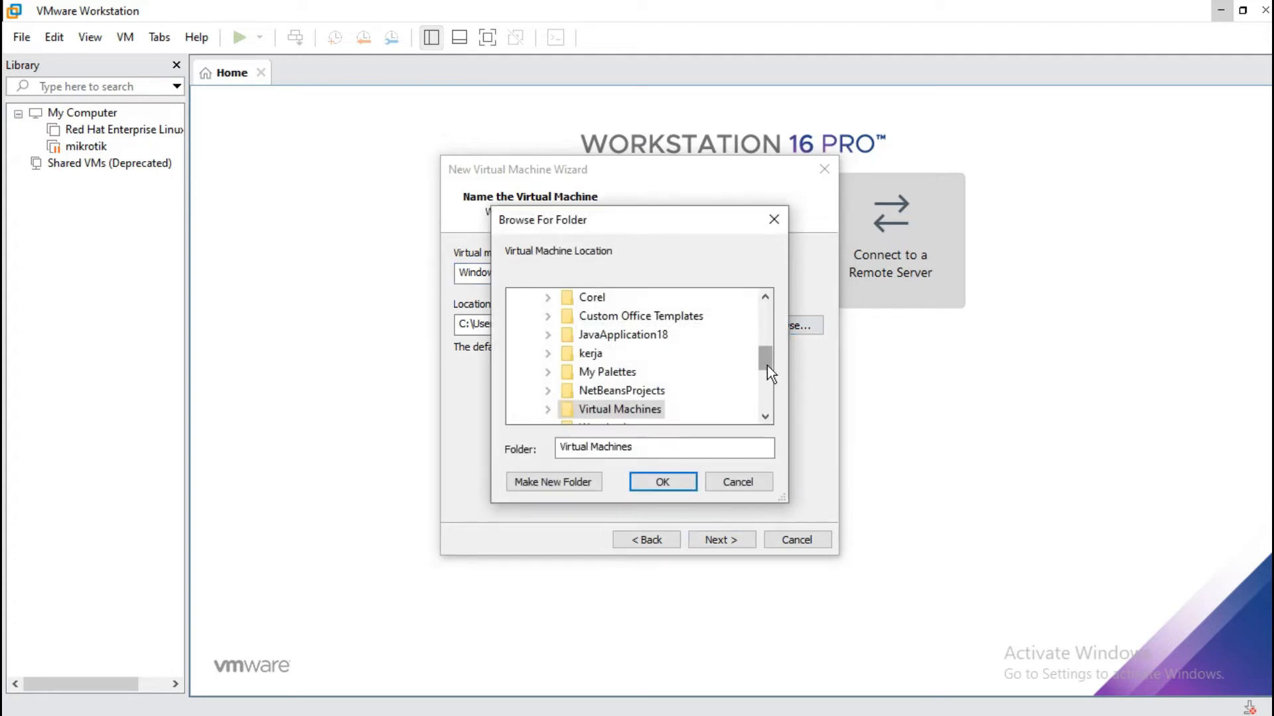
pyautogui.moveTo(761, 367); pyautogui.dragTo(755, 397)
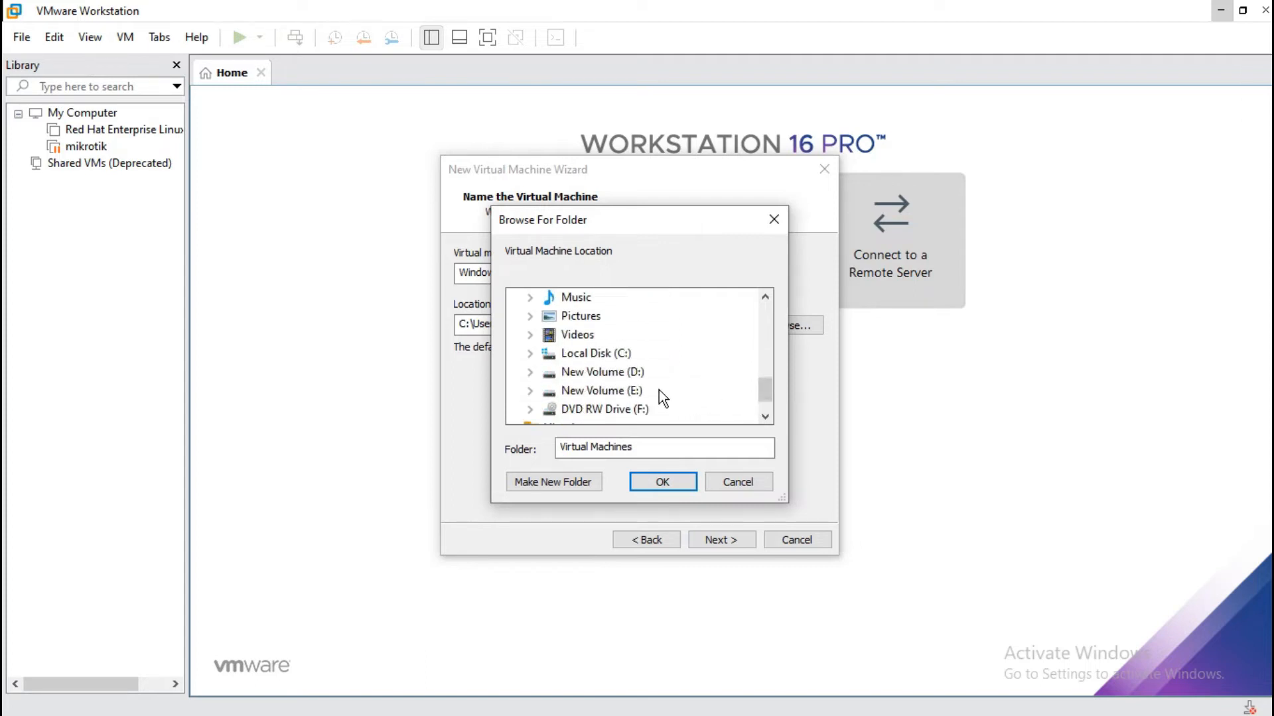
pyautogui.click(624, 391)
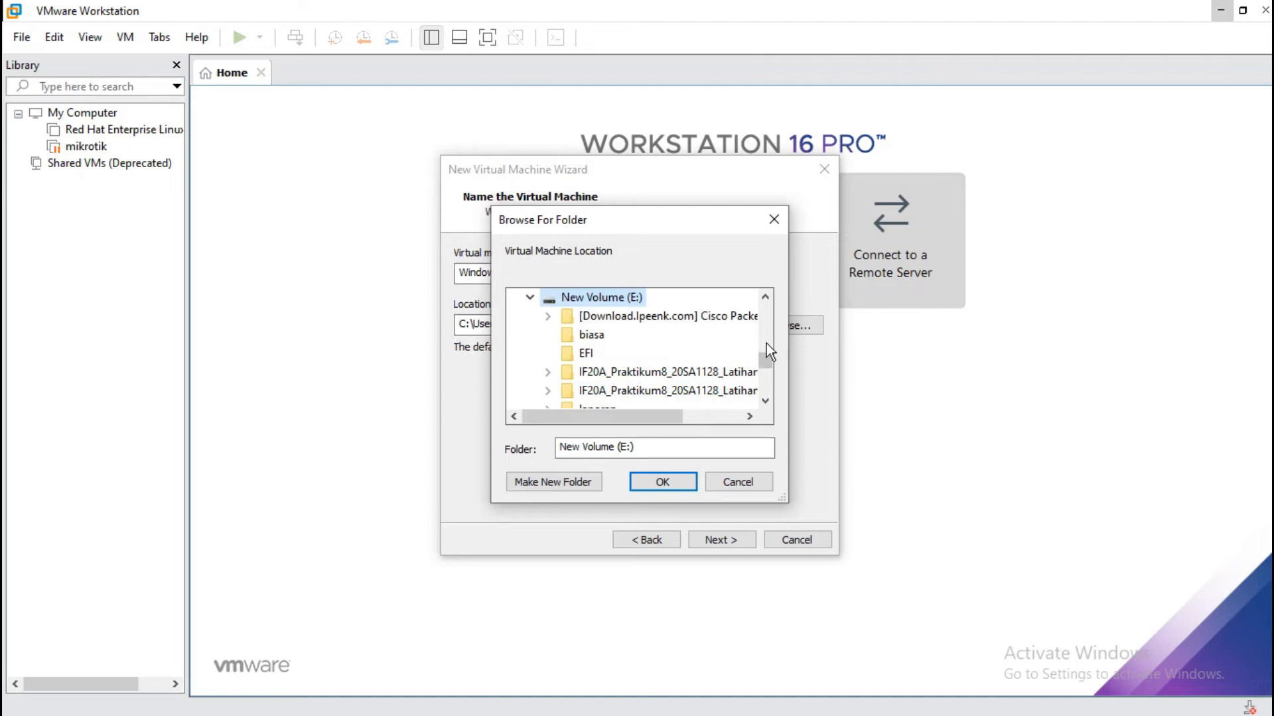
pyautogui.moveTo(766, 357); pyautogui.dragTo(766, 385)
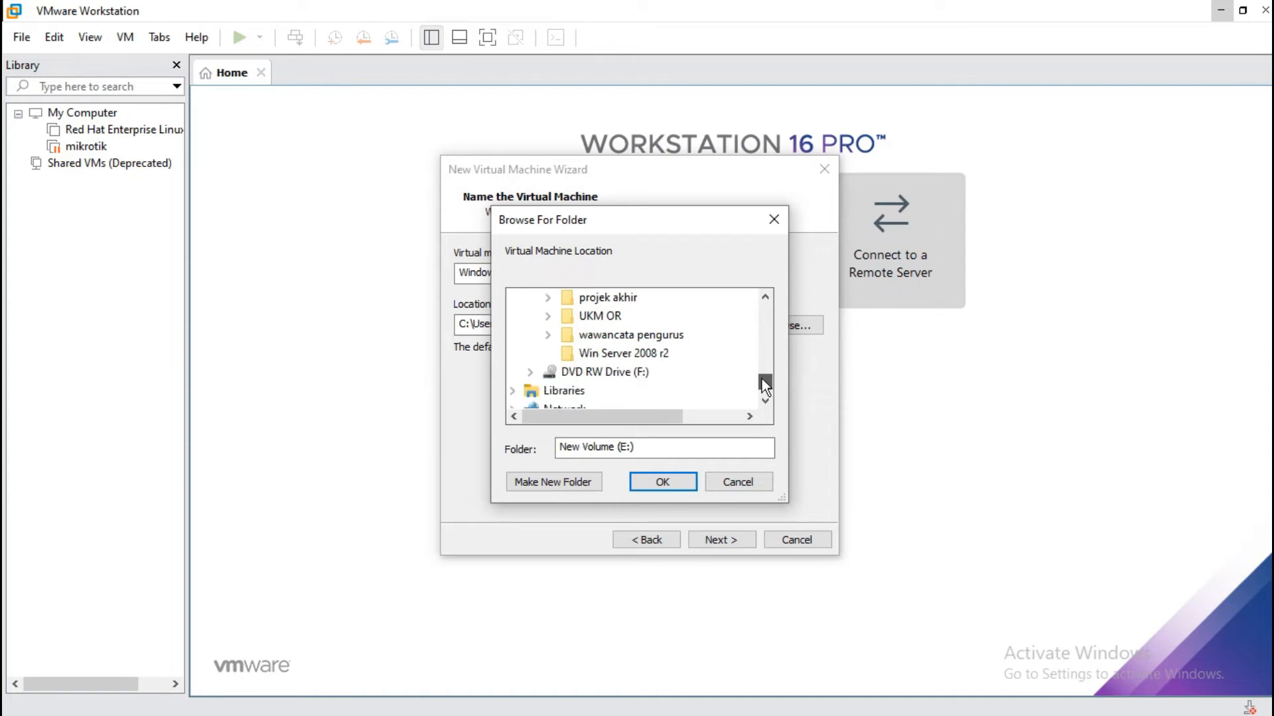
pyautogui.click(641, 356)
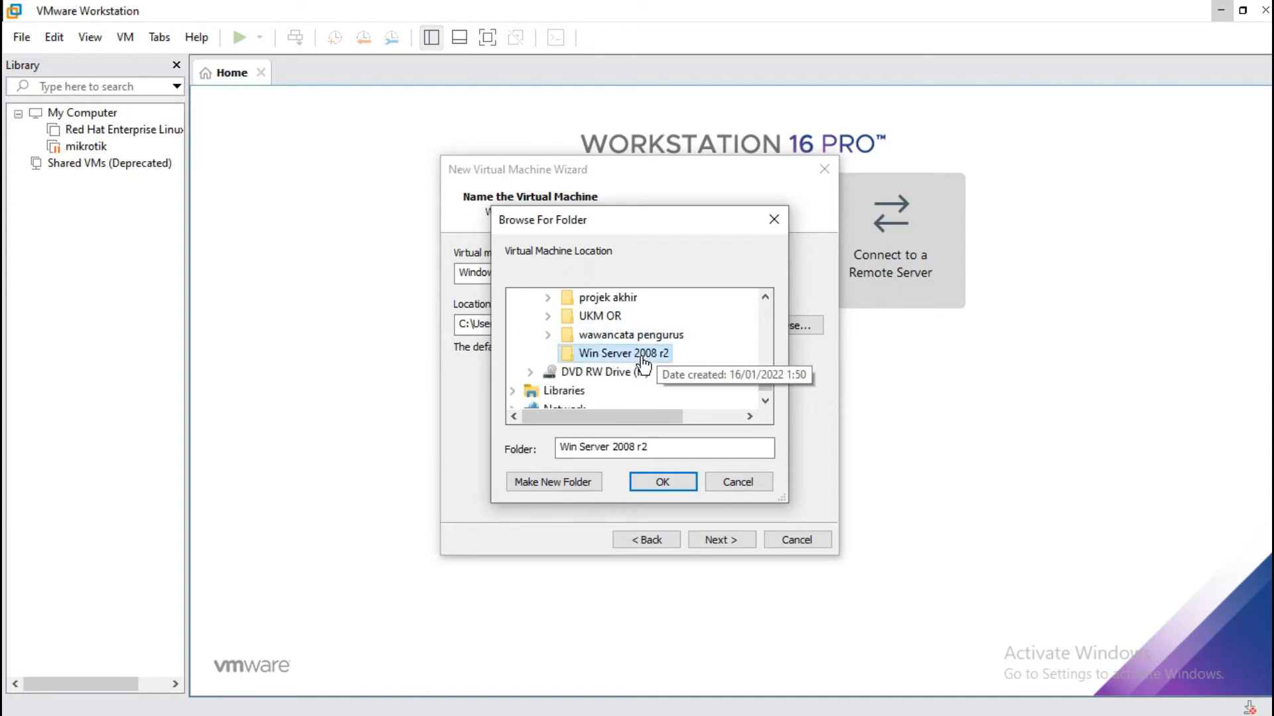
pyautogui.click(650, 489)
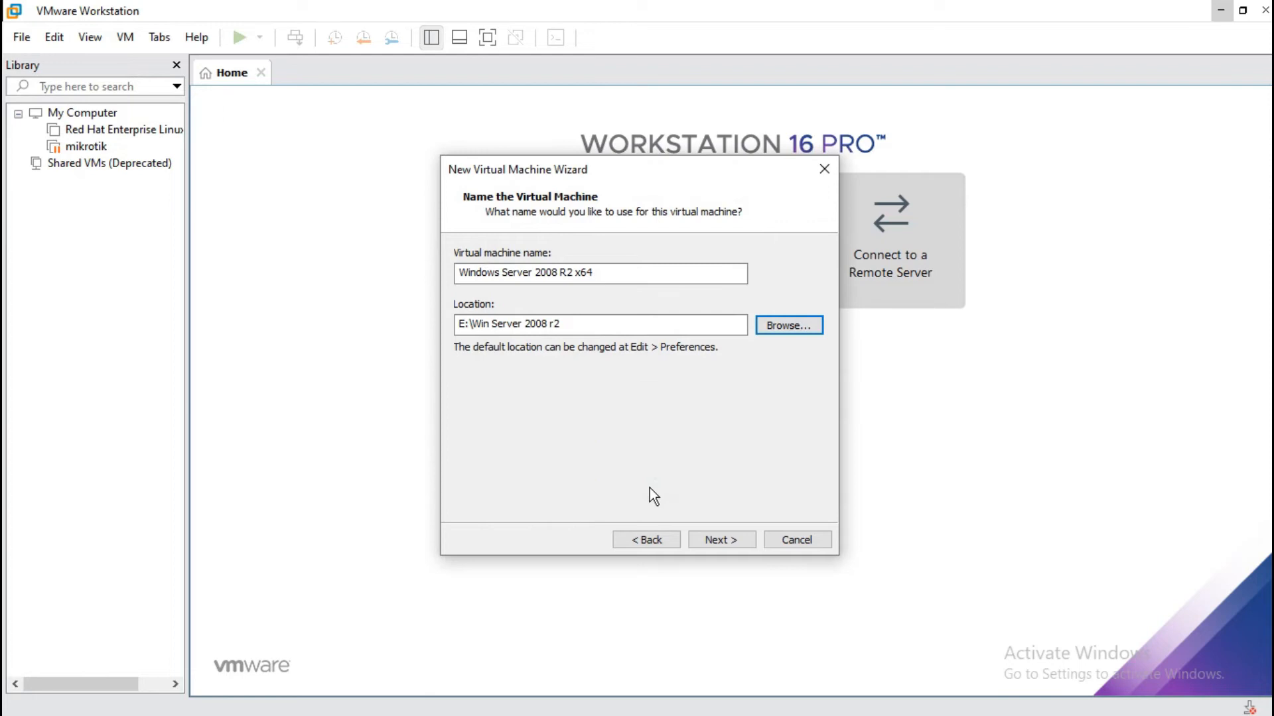
pyautogui.click(729, 543)
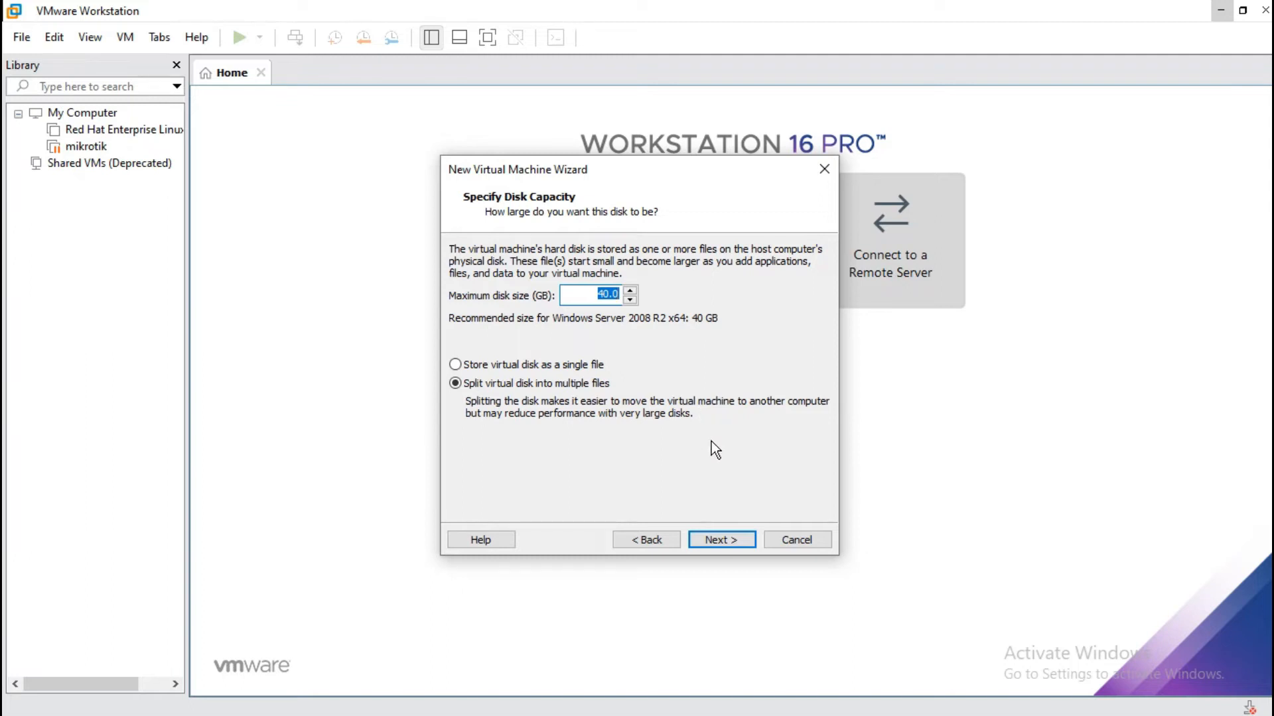
# Step: Accept the 40 GB disk split into multiple files and finish creating the machine
pyautogui.click(732, 535)
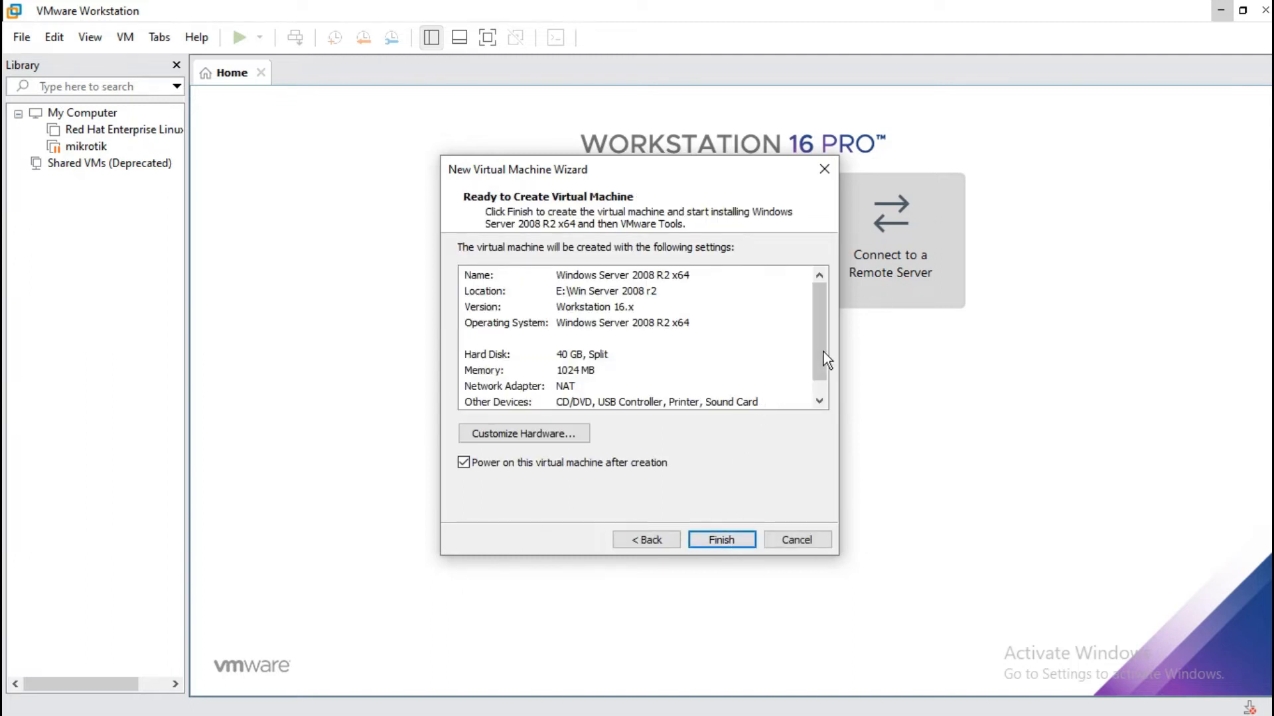
pyautogui.moveTo(822, 316)
pyautogui.mouseDown()
pyautogui.moveTo(803, 379)
pyautogui.moveTo(801, 325)
pyautogui.mouseUp()
pyautogui.click(733, 535)
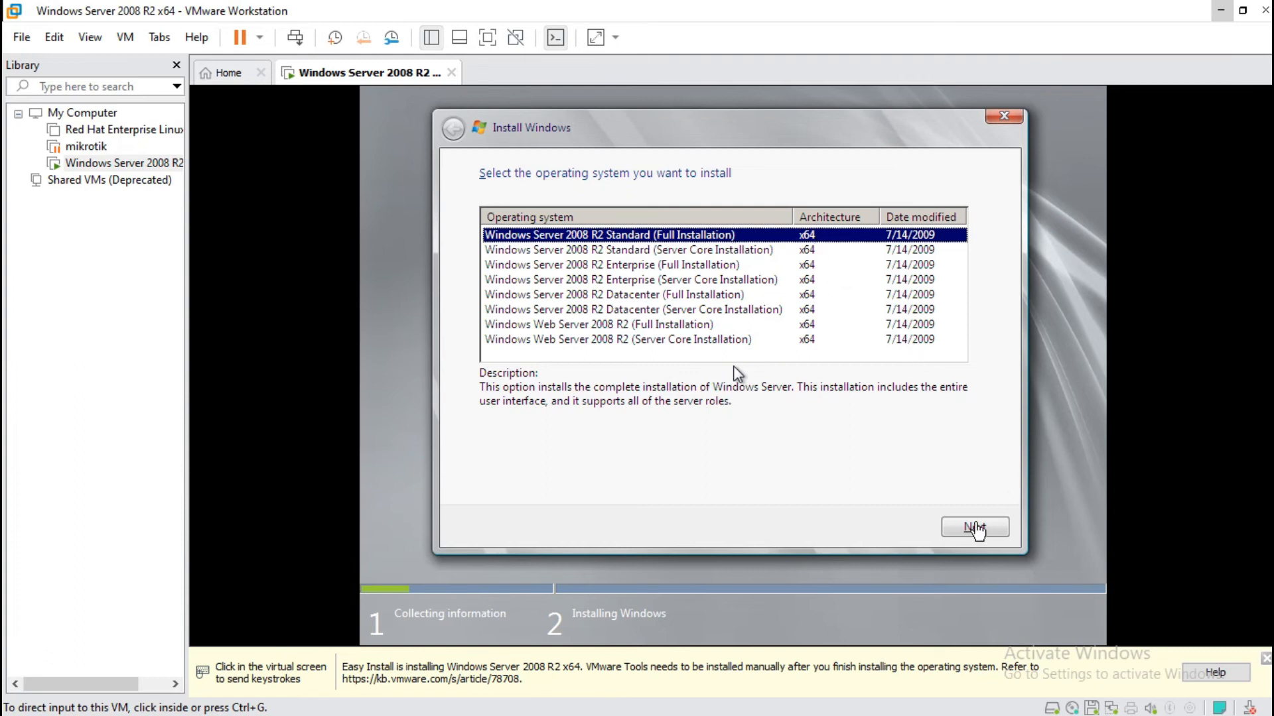
# Step: Start installing Windows Server 2008 R2 Standard (Full Installation) inside the virtual machine
pyautogui.click(975, 528)
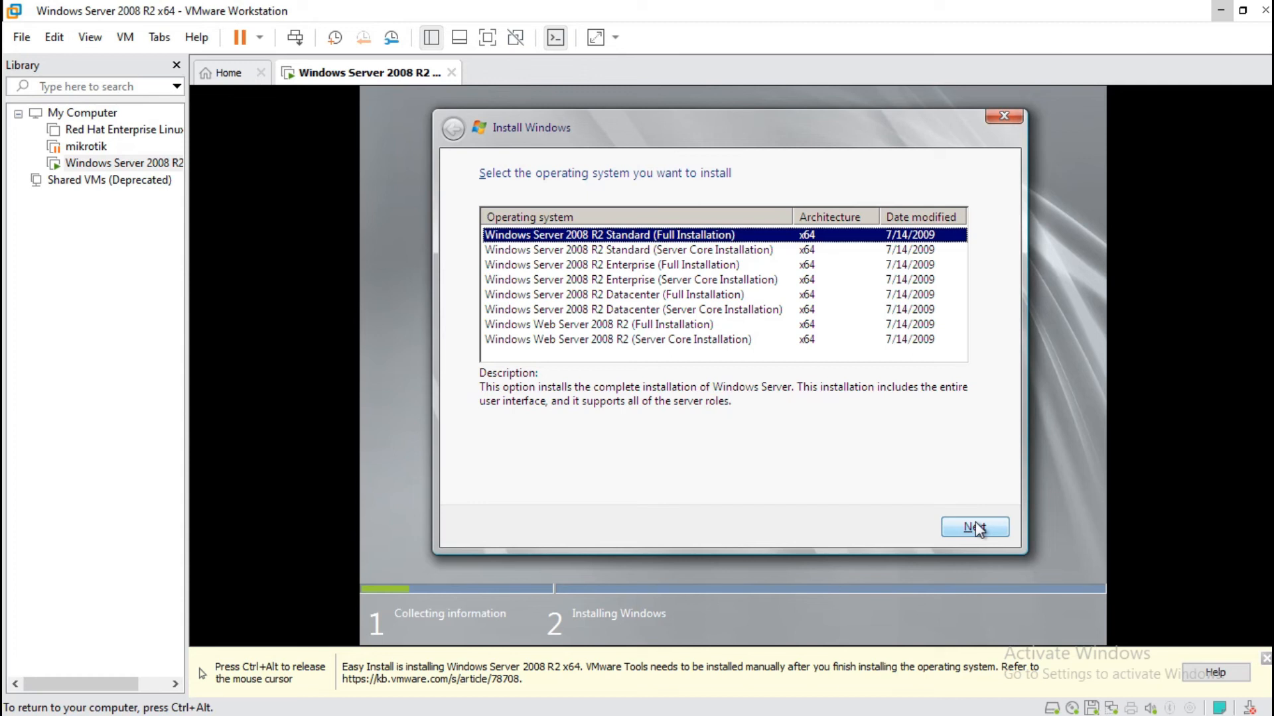
pyautogui.click(977, 529)
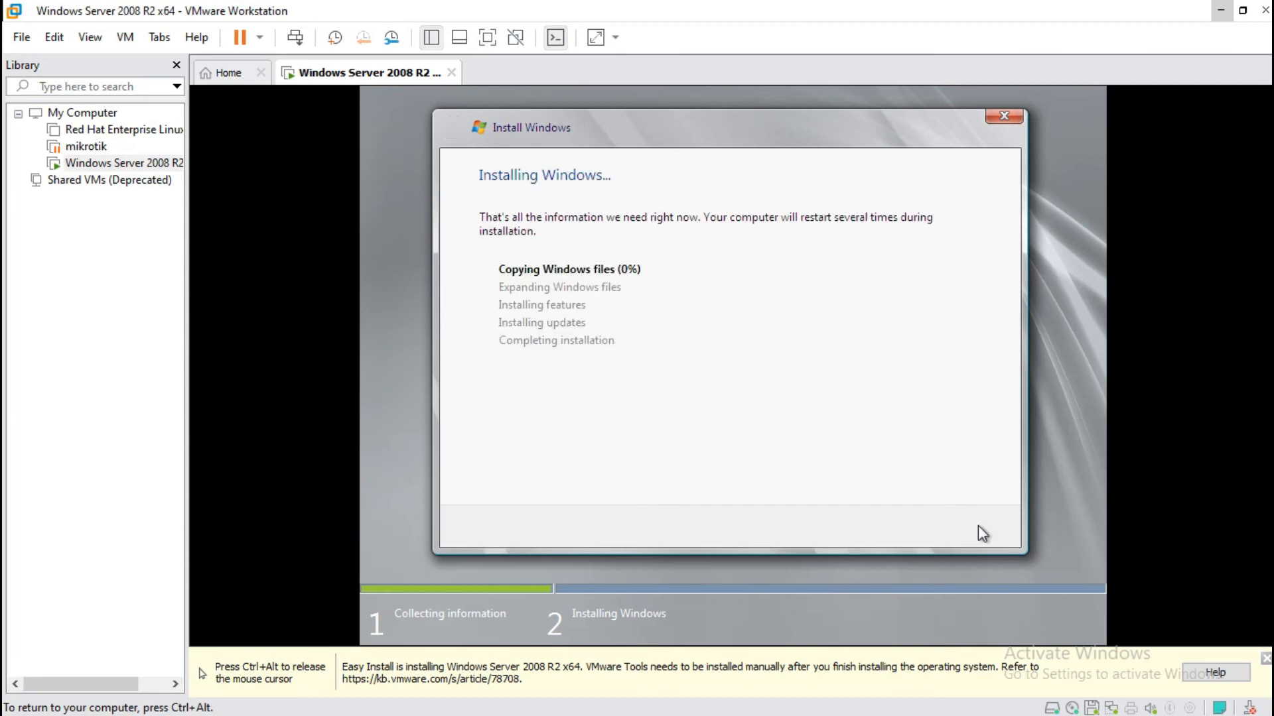